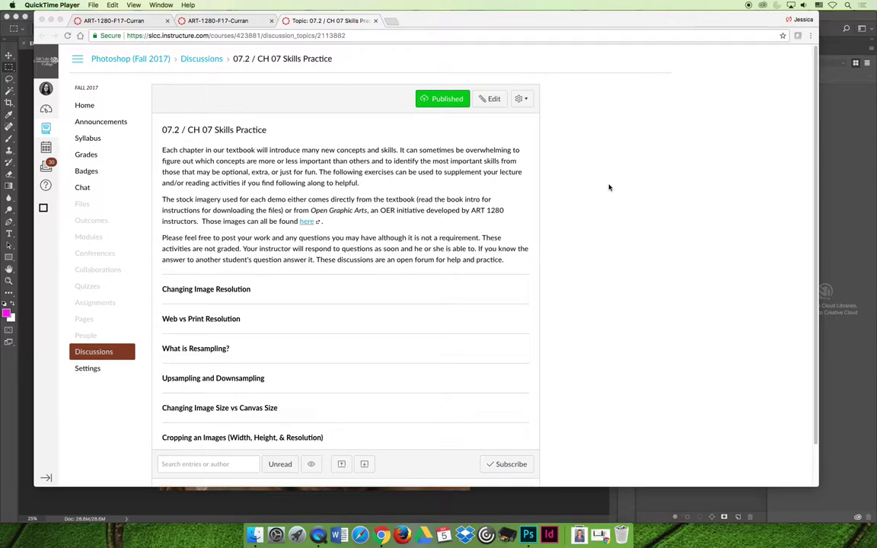
Step: Check the Canvas 07.2 / CH 07 Skills Practice page, then return to EU125900.jpg in Photoshop
click(529, 536)
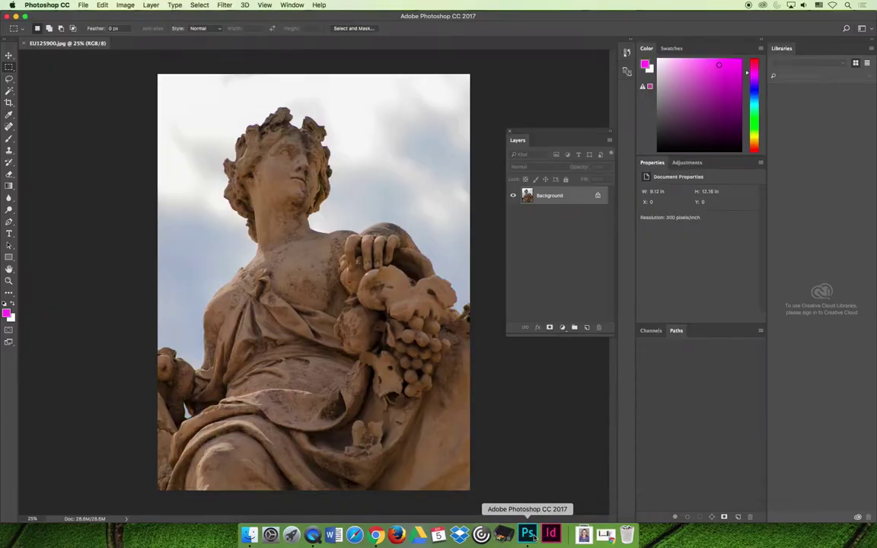
click(383, 536)
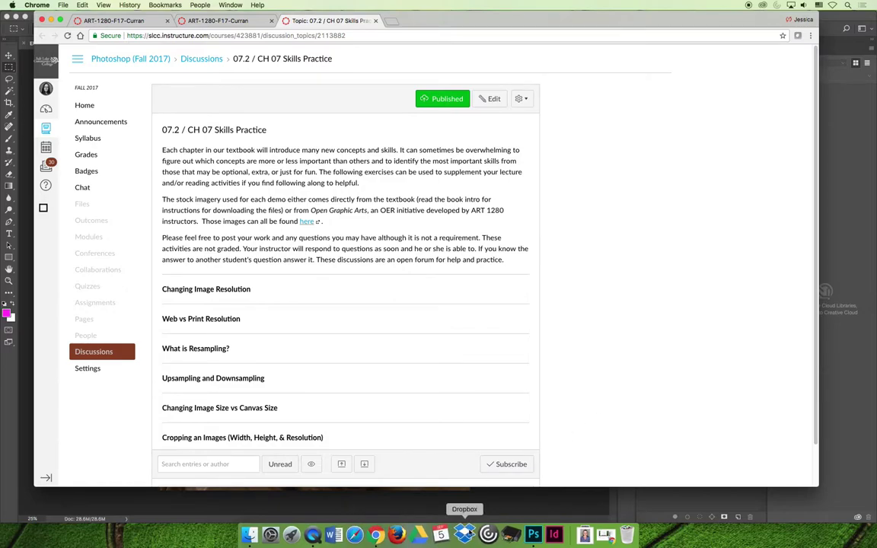
click(531, 535)
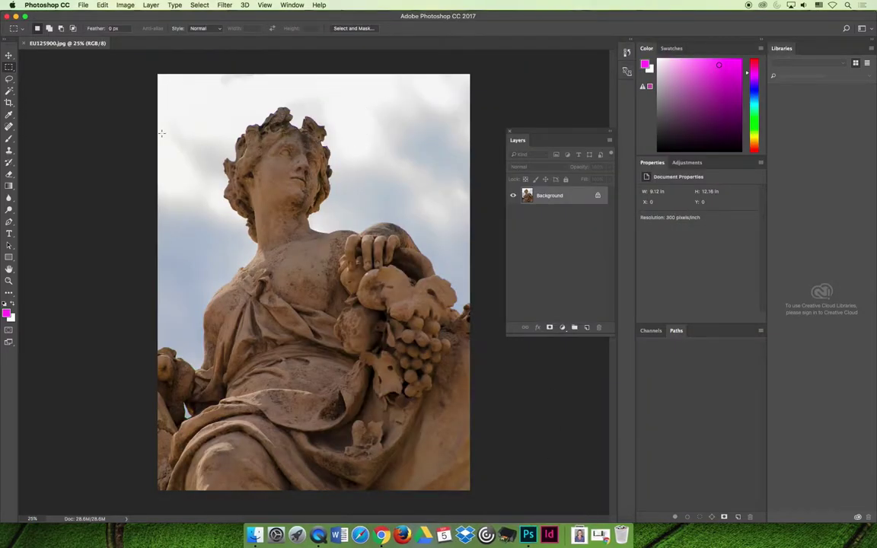
Step: Open Image Size for the statue photo (9.12 × 12.16 in at 300 ppi) and move the dialog left
click(126, 5)
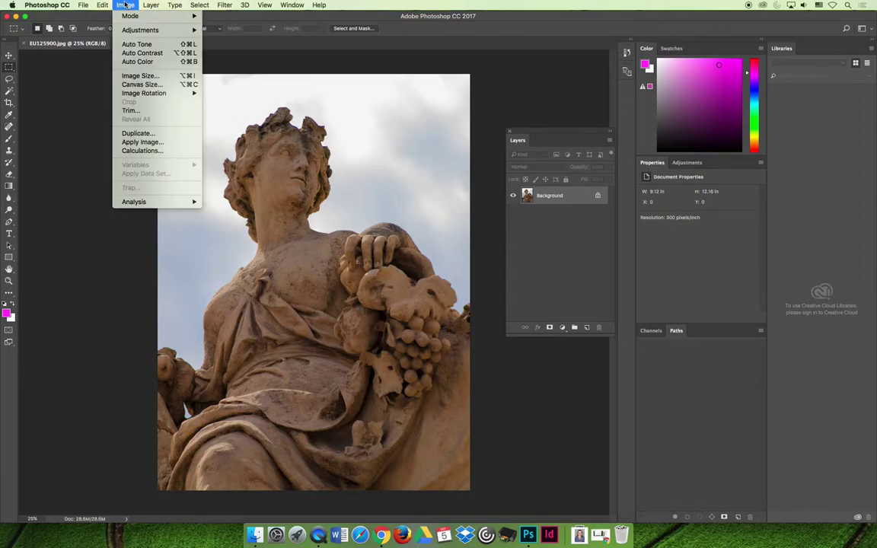
click(141, 75)
drag(436, 169, 307, 178)
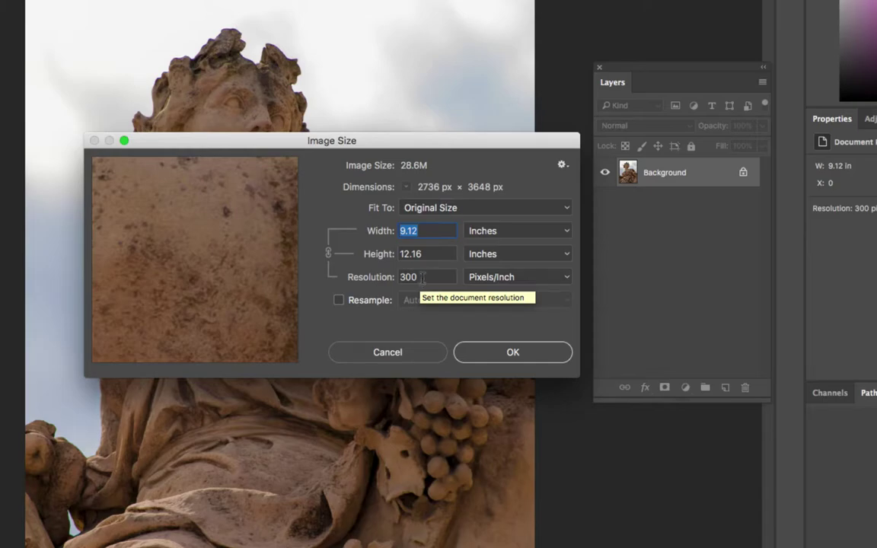
Step: With Resample off, change Resolution to 72, then to 240 ppi, giving 11.4 × 15.2 in
double_click(412, 277)
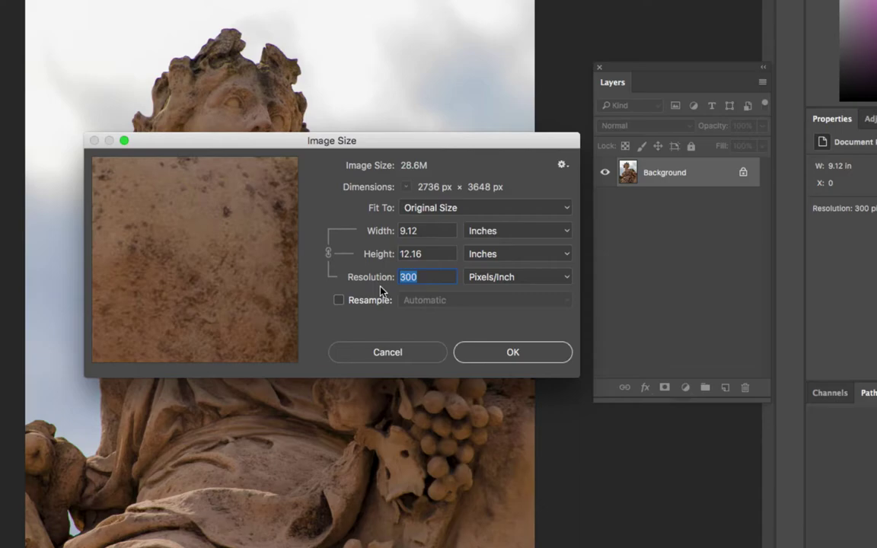
text(72)
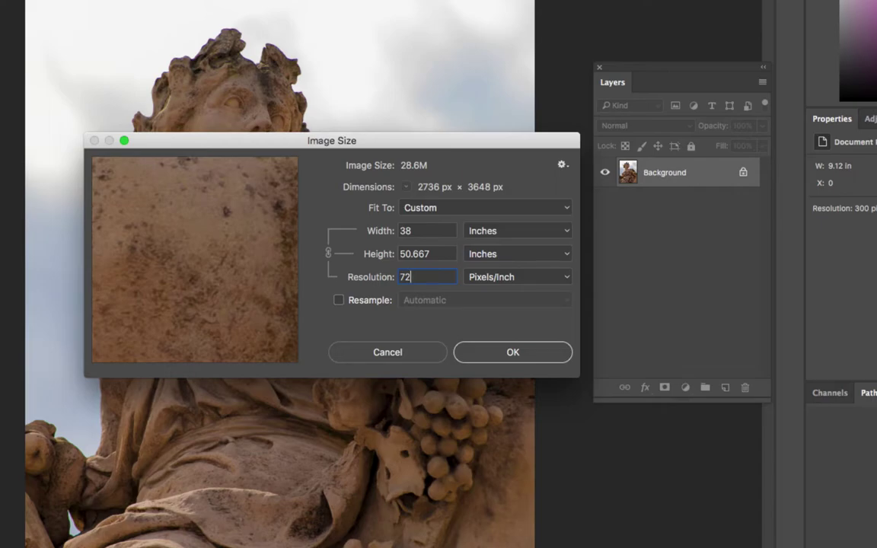
key(super+a)
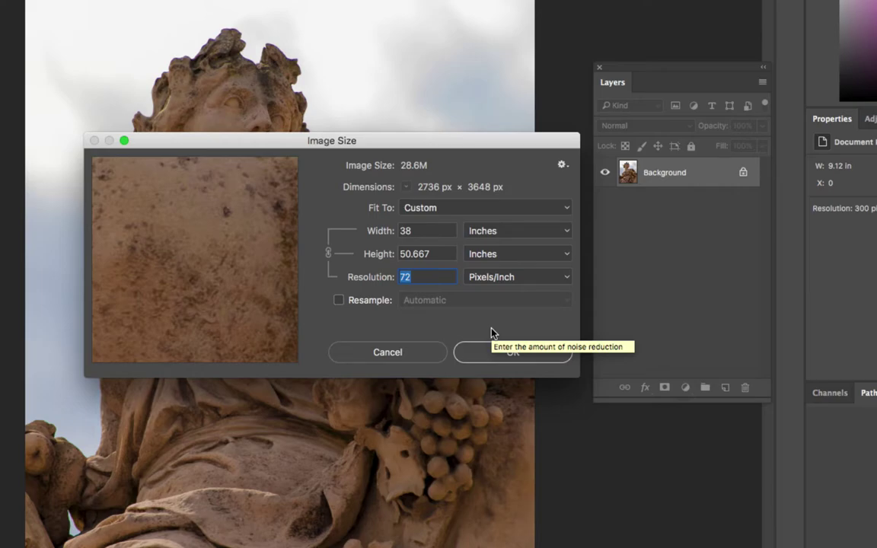
text(240)
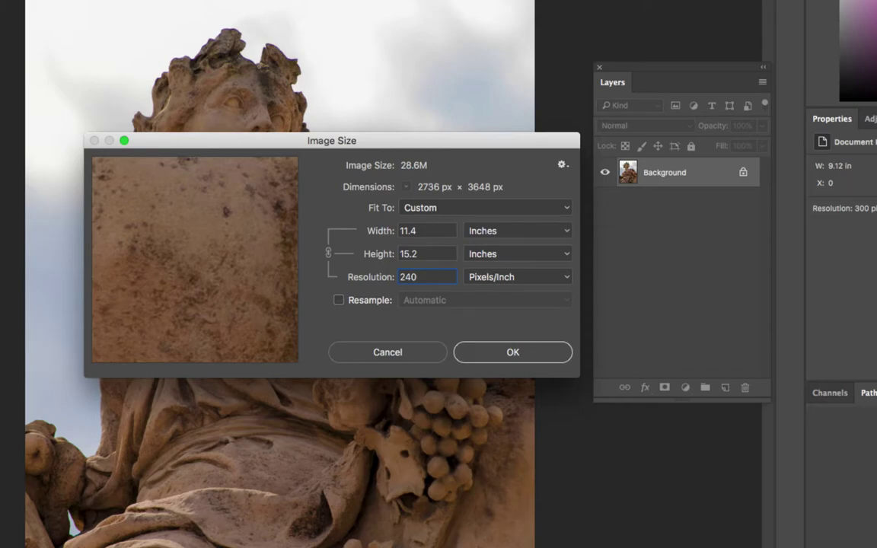
Step: Try 300 and 600 ppi, settle on 300 ppi, and confirm Image Size with OK
key(BackSpace)
key(BackSpace)
key(BackSpace)
text(300)
double_click(426, 276)
text(600)
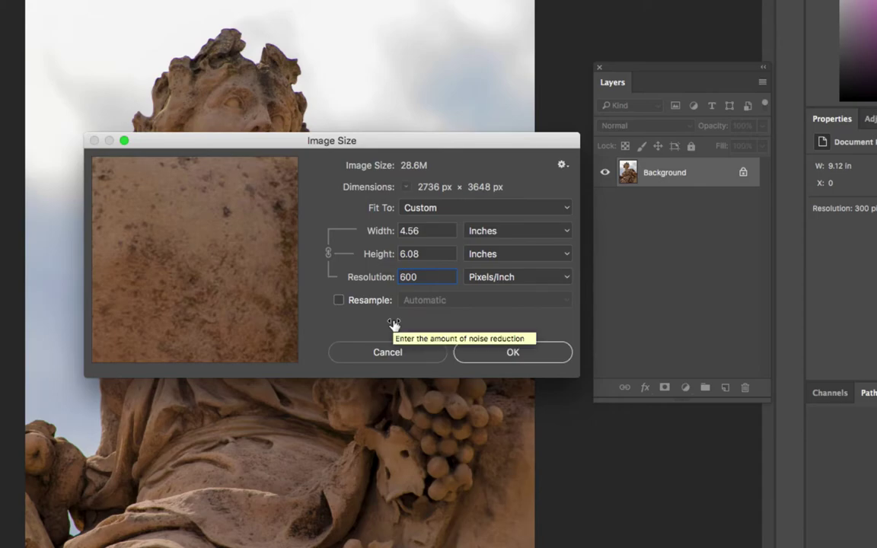
click(392, 279)
text(300)
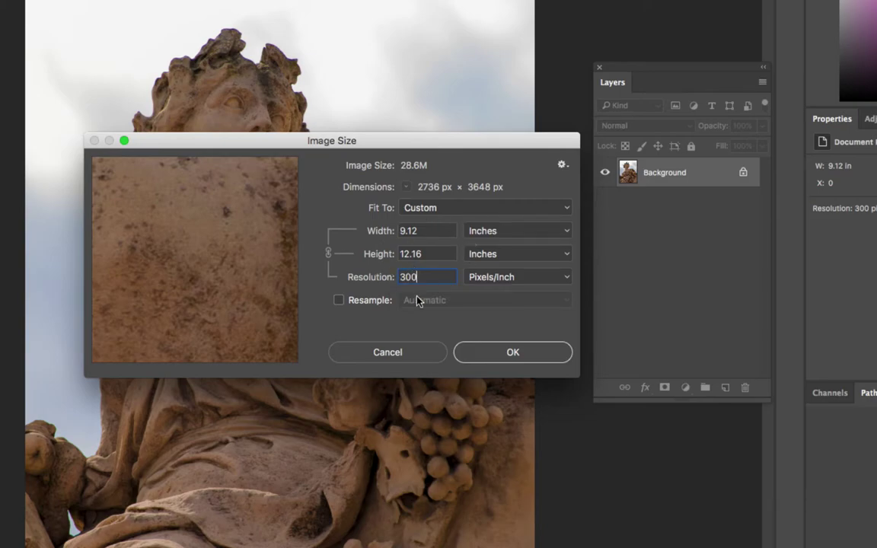
click(513, 356)
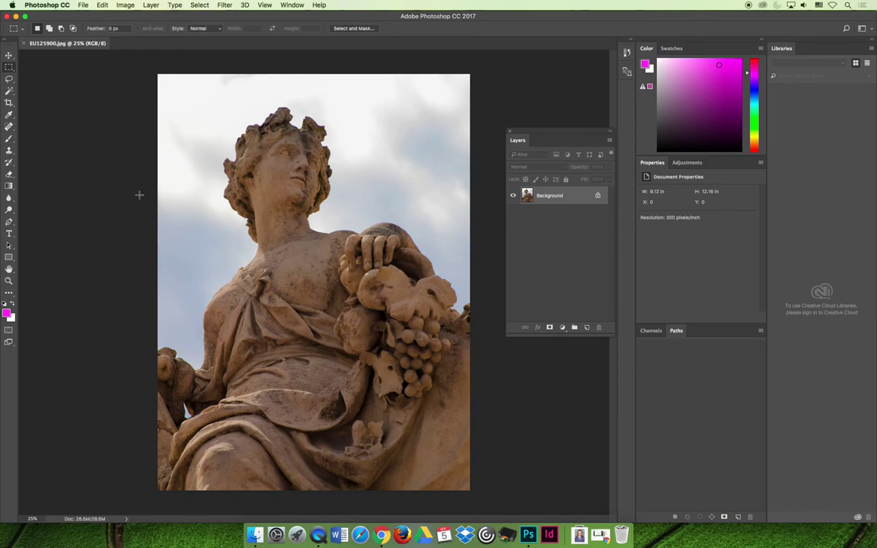
Step: Choose the Crop tool with the W x H x Resolution preset
click(9, 102)
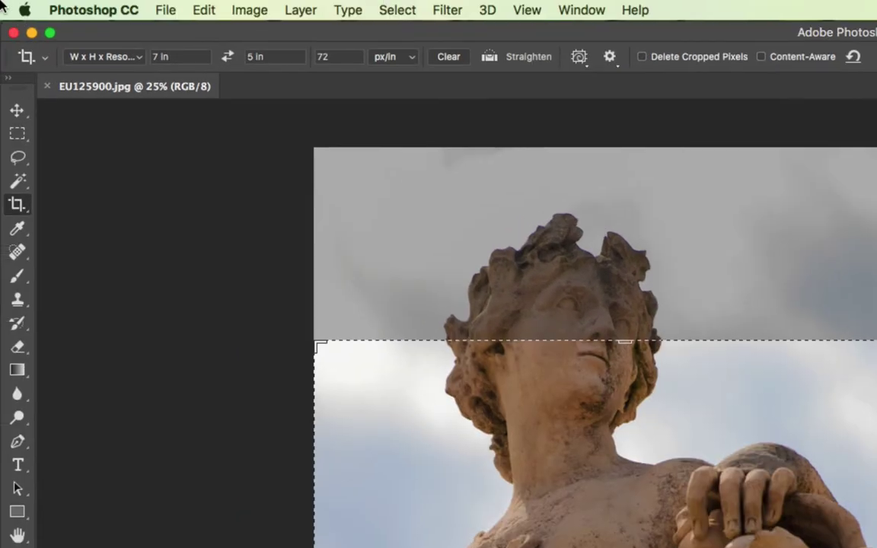
click(140, 58)
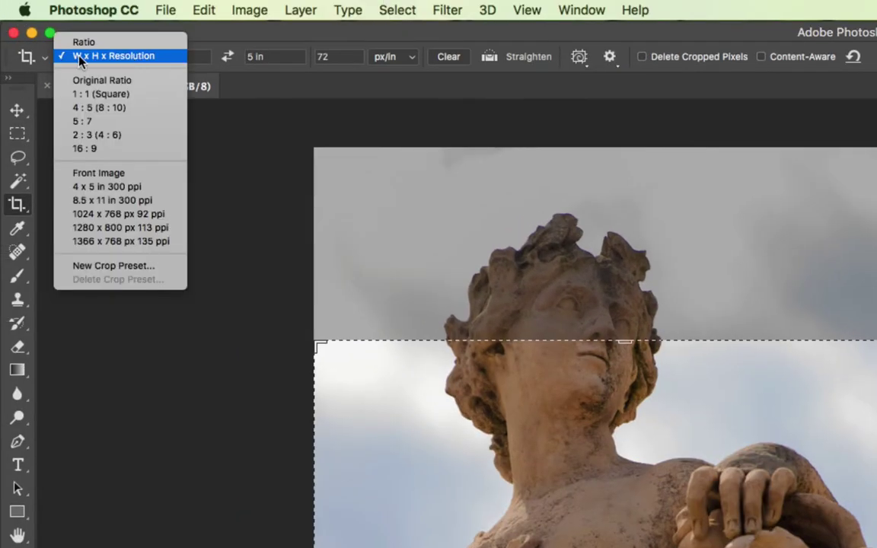
click(114, 57)
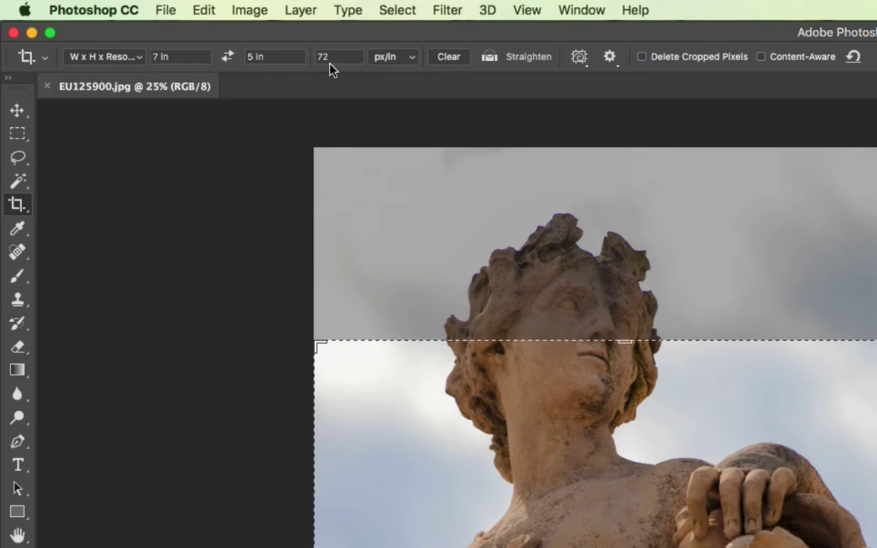
Step: Enter a 3 in × 5 in crop size, fixing swapped width and height
click(169, 57)
text(5)
key(Tab)
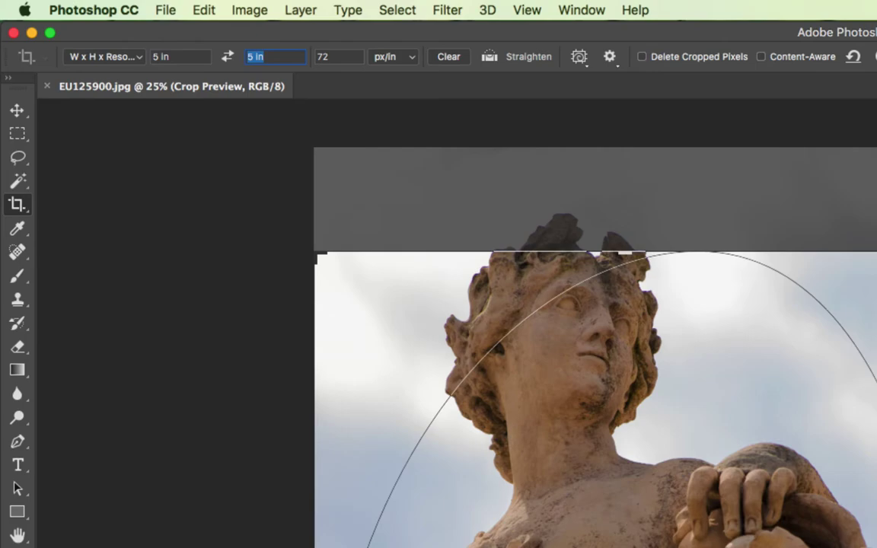
text(3)
key(Tab)
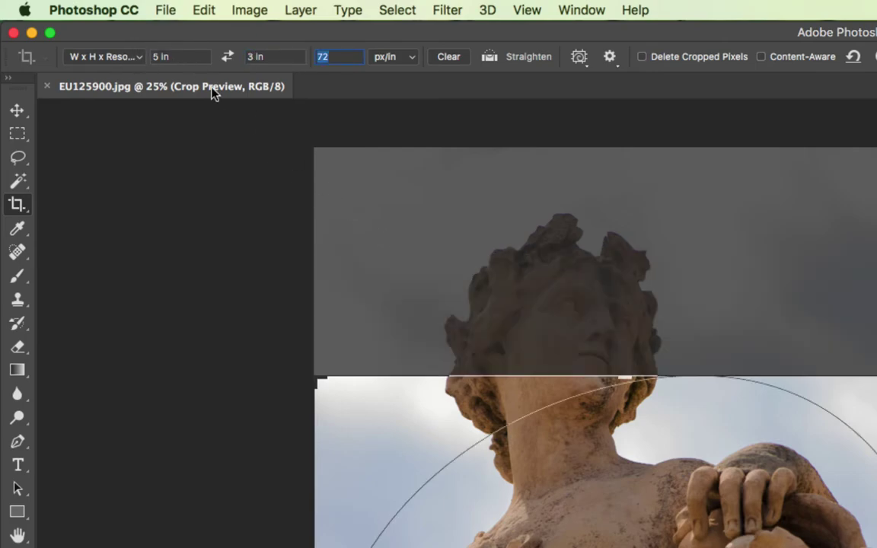
click(172, 51)
text(3)
key(Tab)
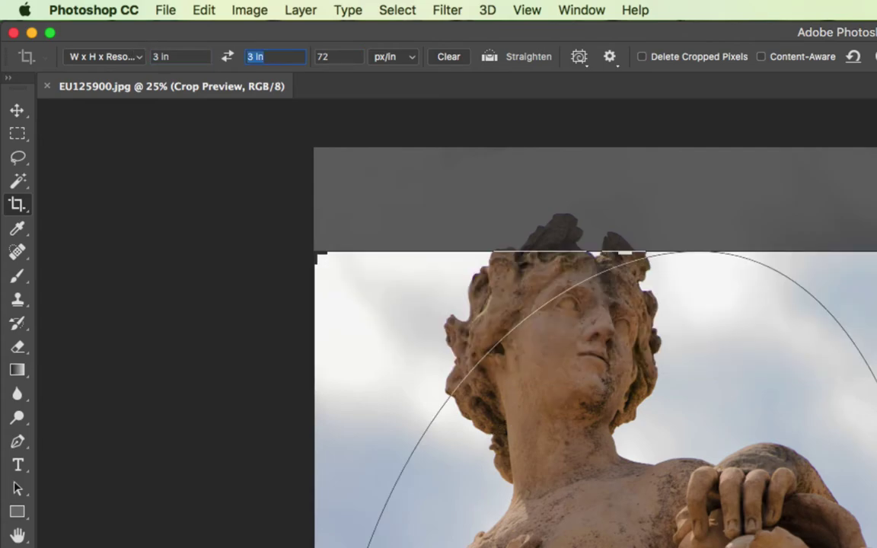
text(5in)
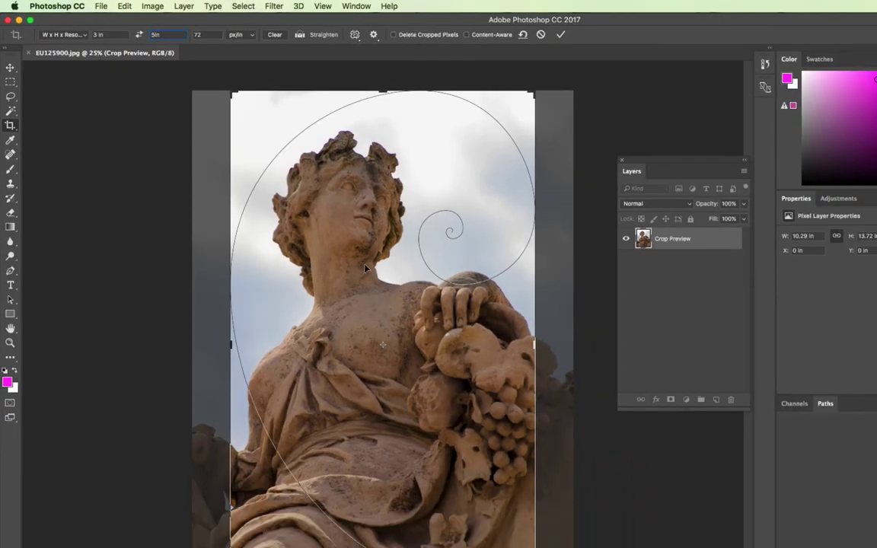
Step: Position the statue within the crop box and commit the 3 × 5 in crop
drag(572, 426, 579, 430)
drag(355, 265, 364, 267)
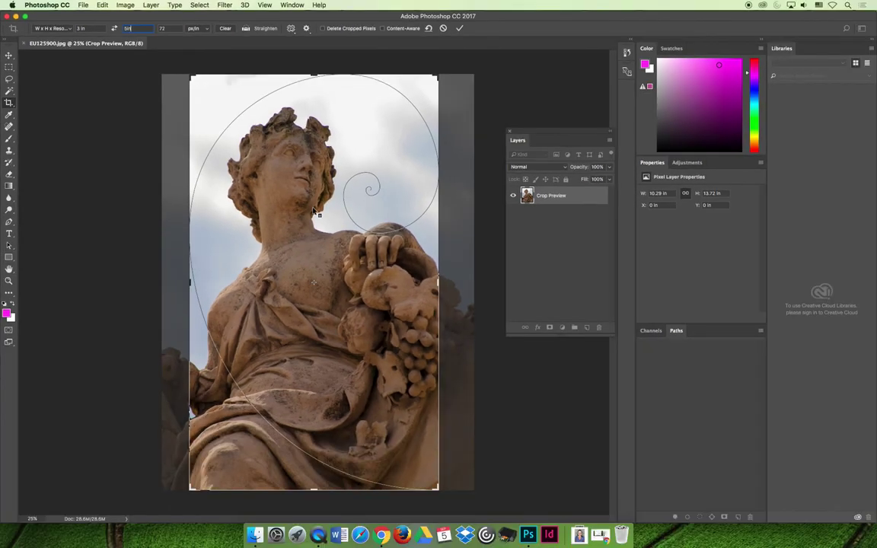
key(Return)
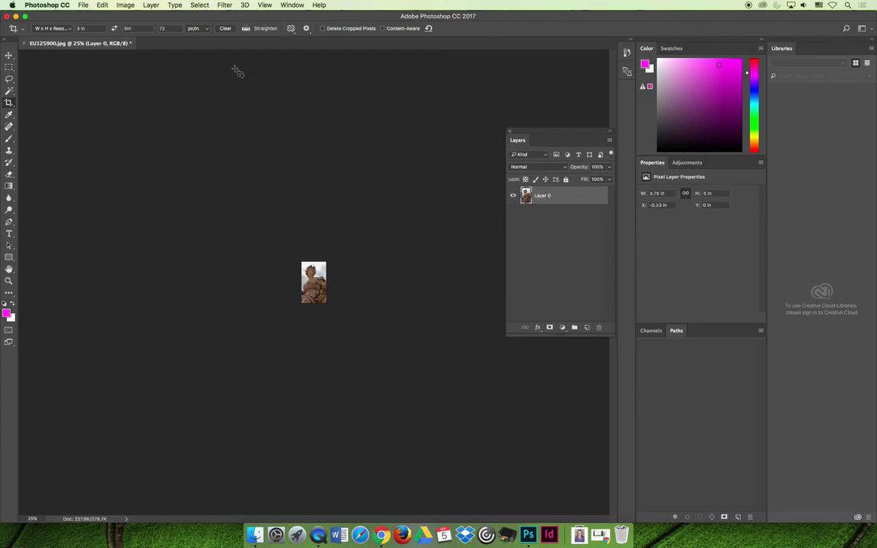
Step: Open Image Size to verify 216 × 360 px, 3 × 5 in at 72 ppi
click(126, 5)
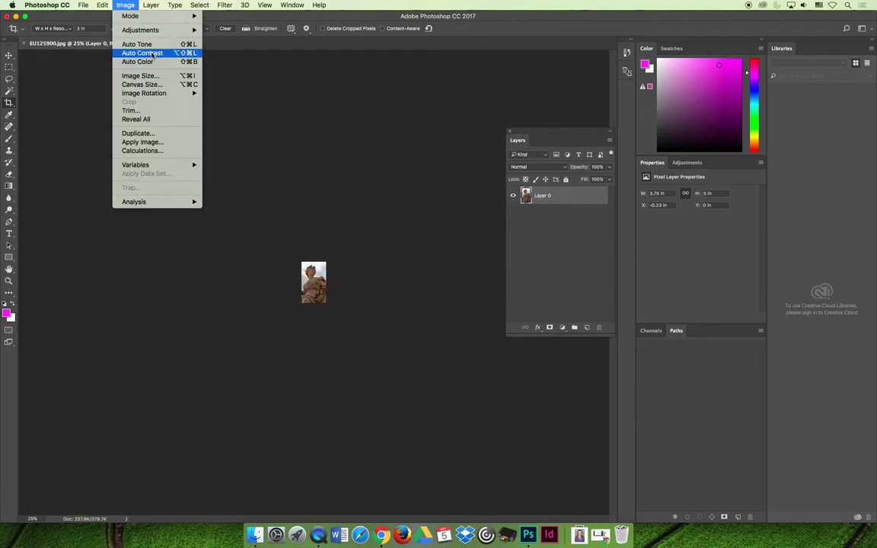
click(140, 75)
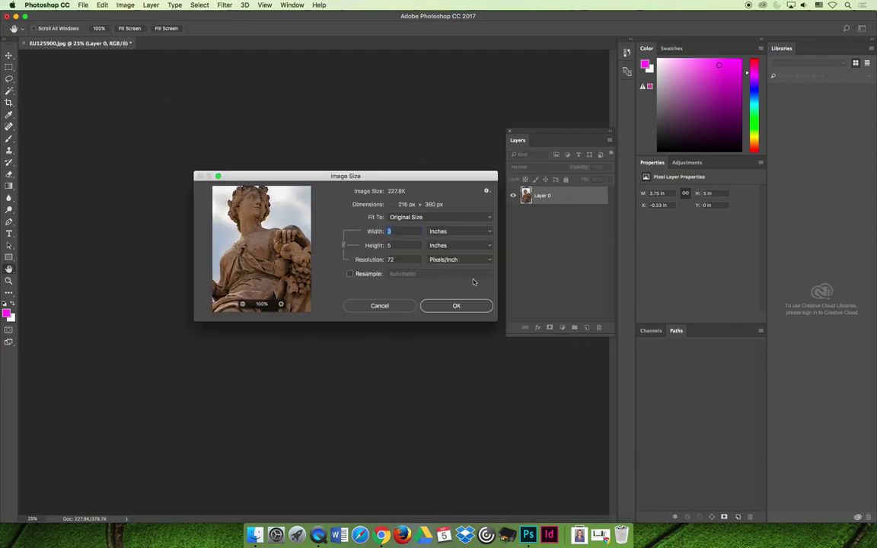